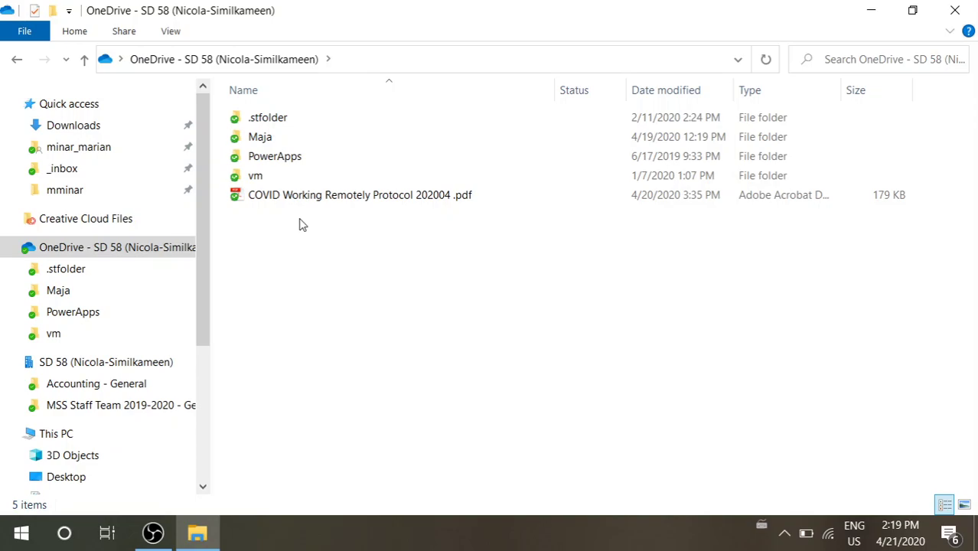
Open COVID Working Remotely Protocol 202004.pdf from the OneDrive folder in Acrobat
click(344, 196)
double_click(344, 196)
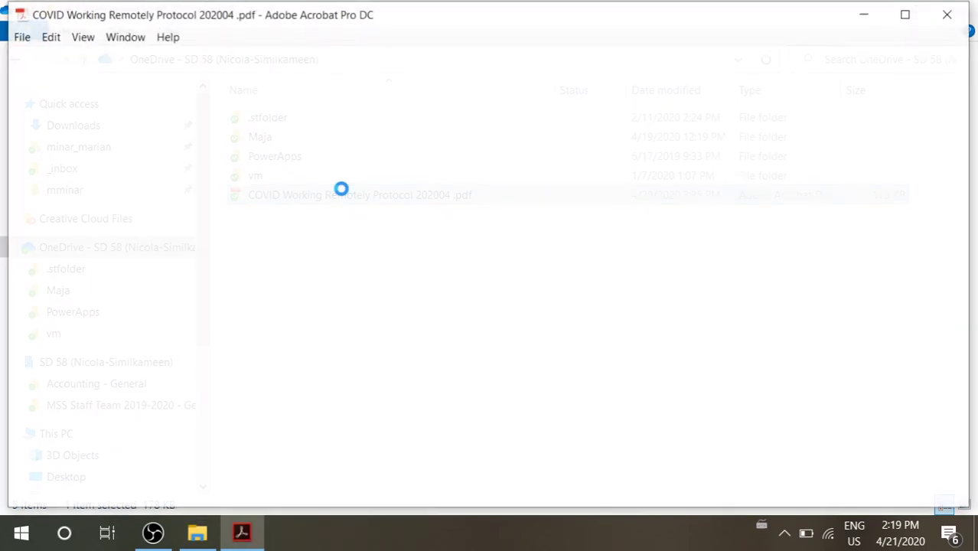
Scroll to the page 3 Acknowledgment by Employee section and start signing the Employee Signature field
mouse_move(953, 157)
mouse_down()
mouse_move(965, 363)
mouse_move(954, 388)
mouse_move(954, 452)
mouse_up()
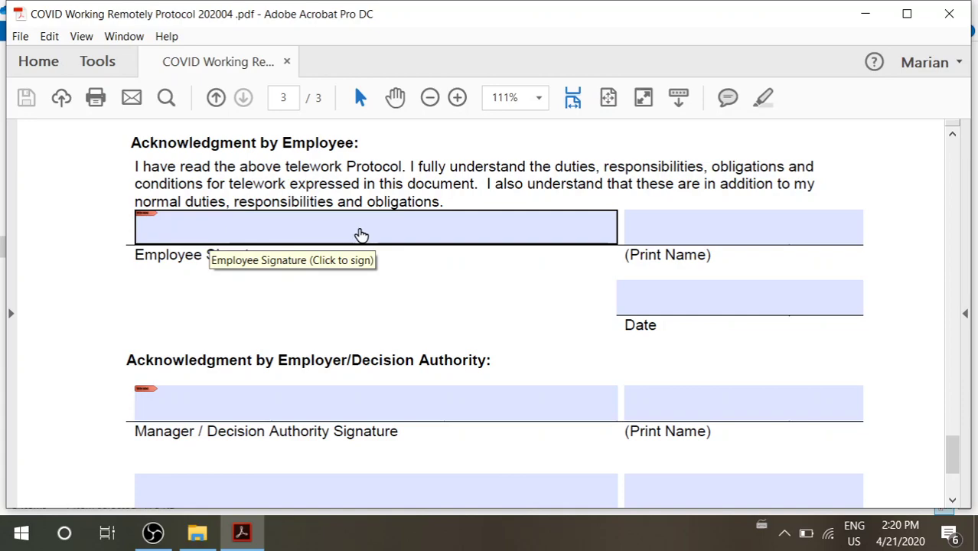
click(362, 235)
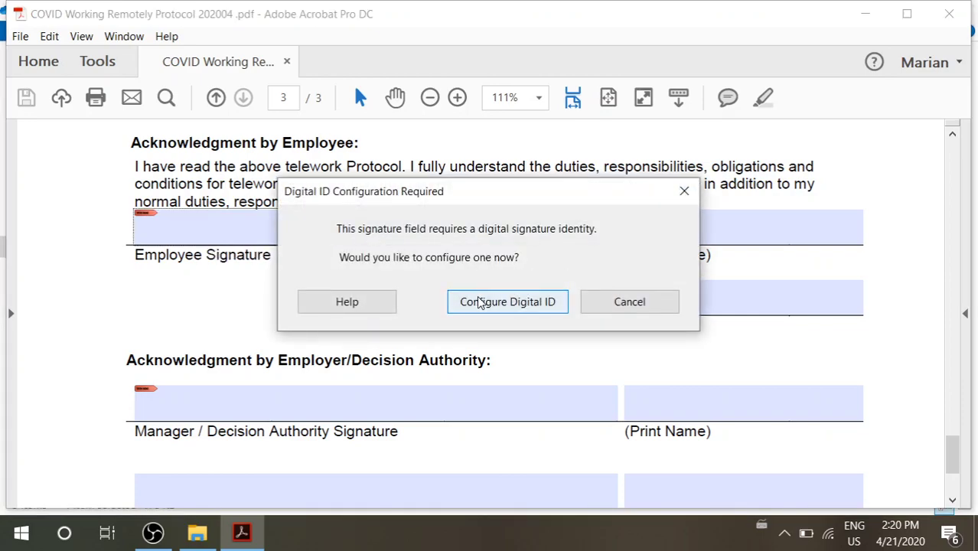
Configure a new Digital ID, choosing Create a new Digital ID and Save to File
click(501, 304)
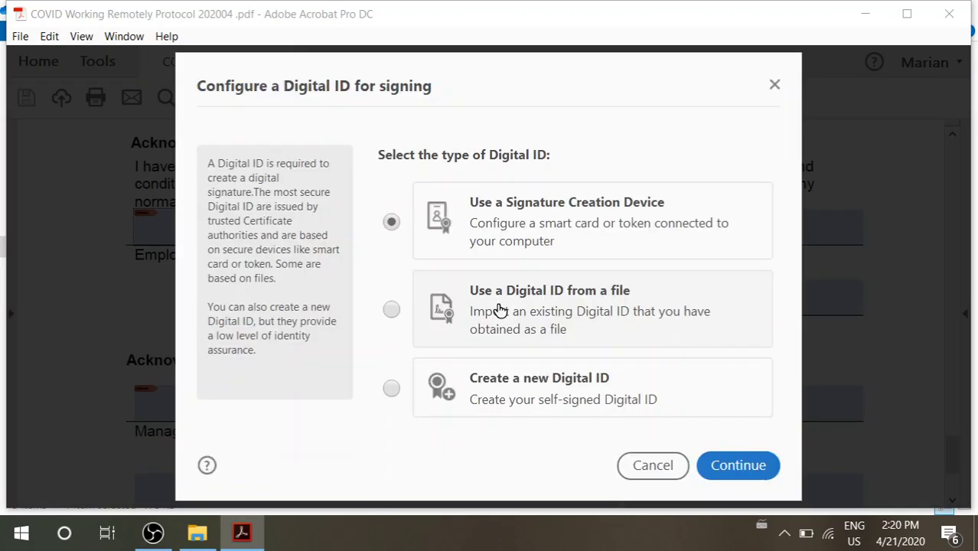
click(392, 388)
click(738, 469)
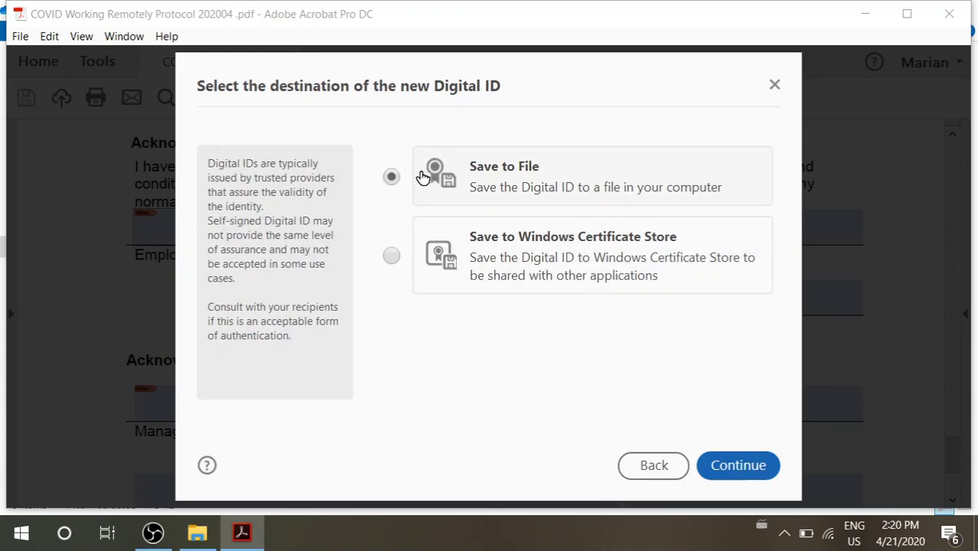
click(738, 465)
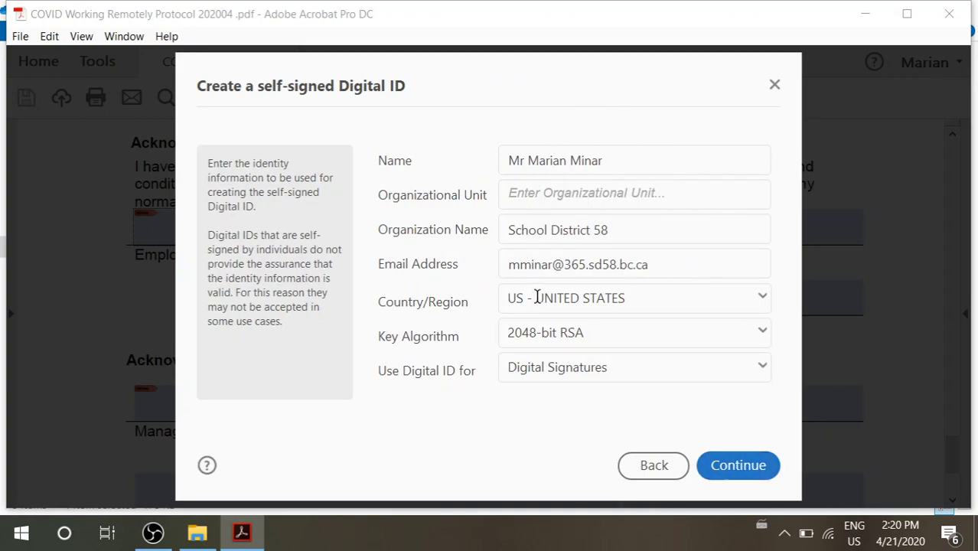
Set the Digital ID's Country/Region to CA - CANADA, review the identity fields, and continue
click(538, 298)
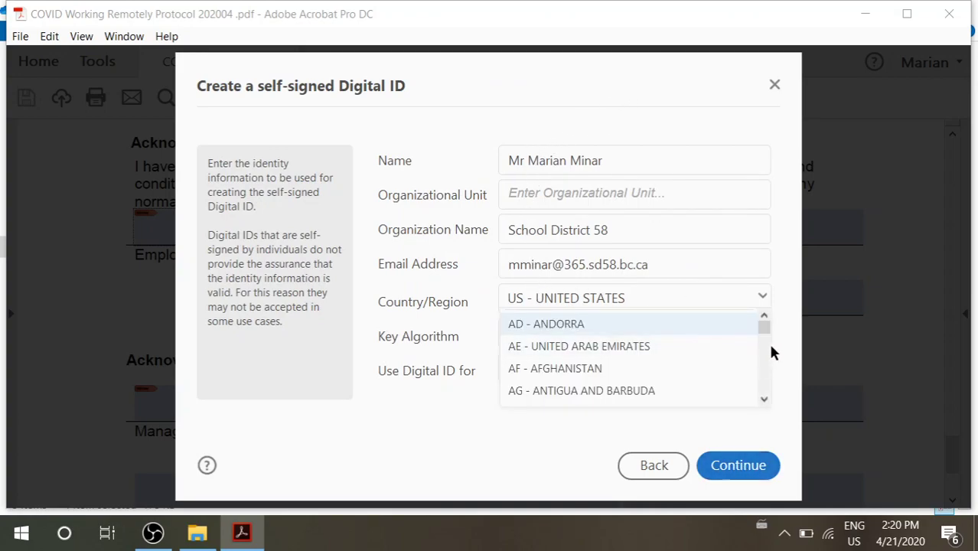
scroll(764, 349, down, 4)
scroll(764, 357, down, 10)
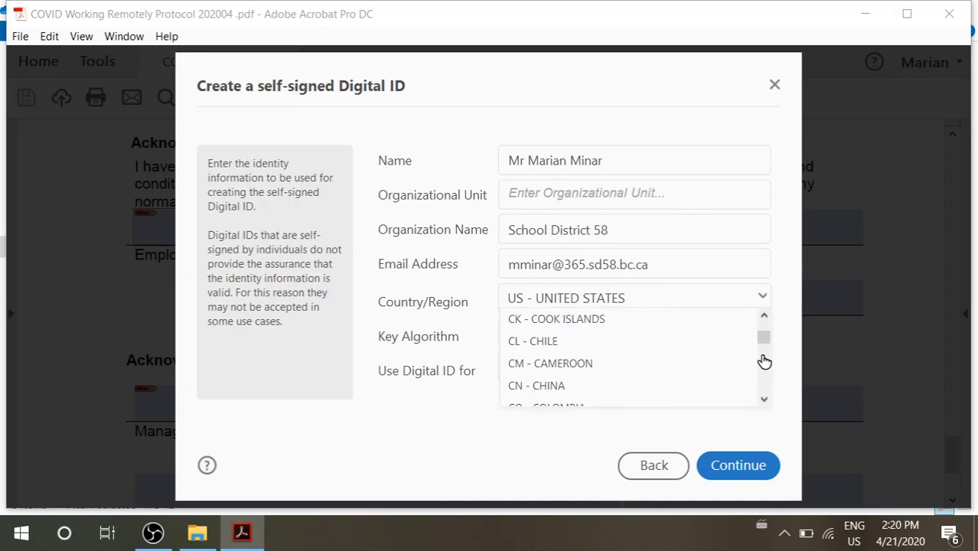
click(765, 319)
click(766, 318)
click(765, 318)
click(765, 318)
click(727, 330)
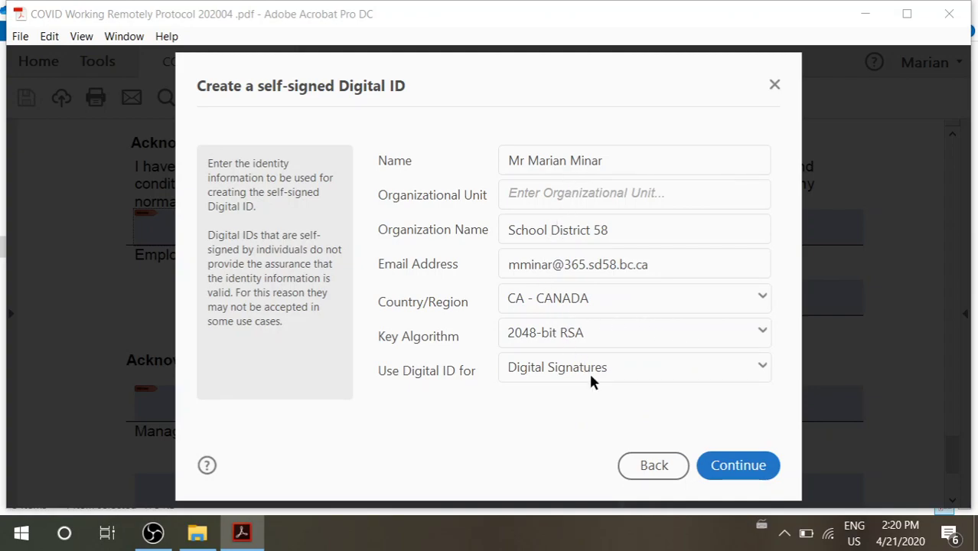
click(663, 264)
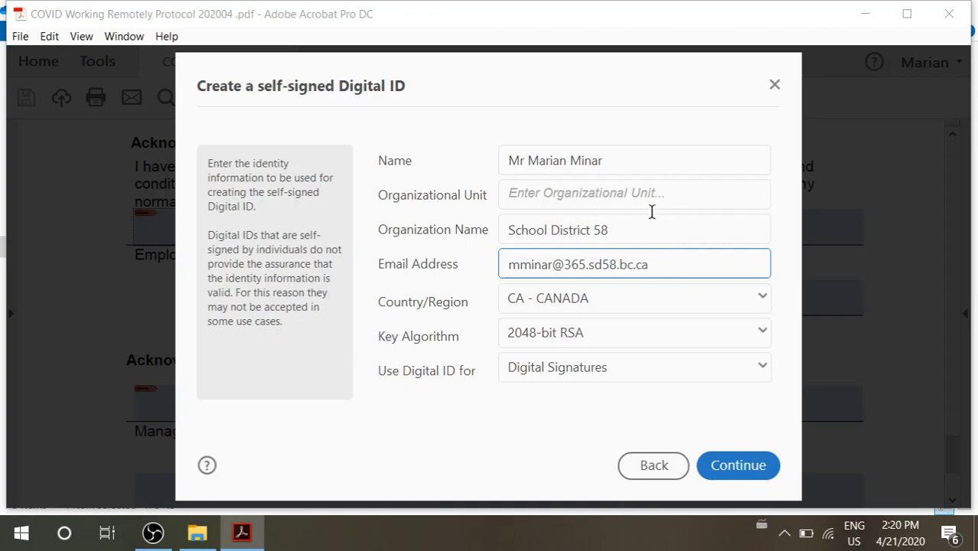
click(624, 162)
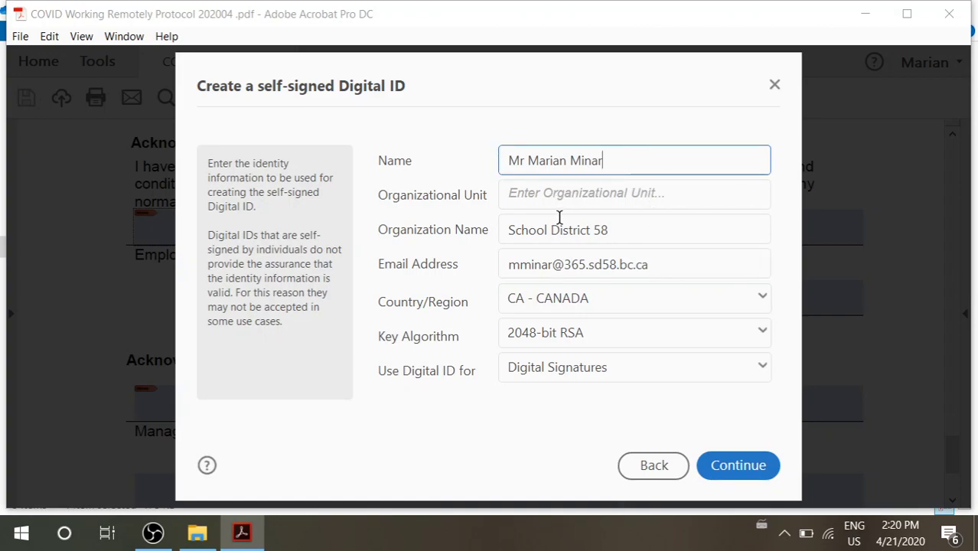
click(721, 466)
Enter and confirm the Digital ID password, then browse for the file's save location
click(549, 278)
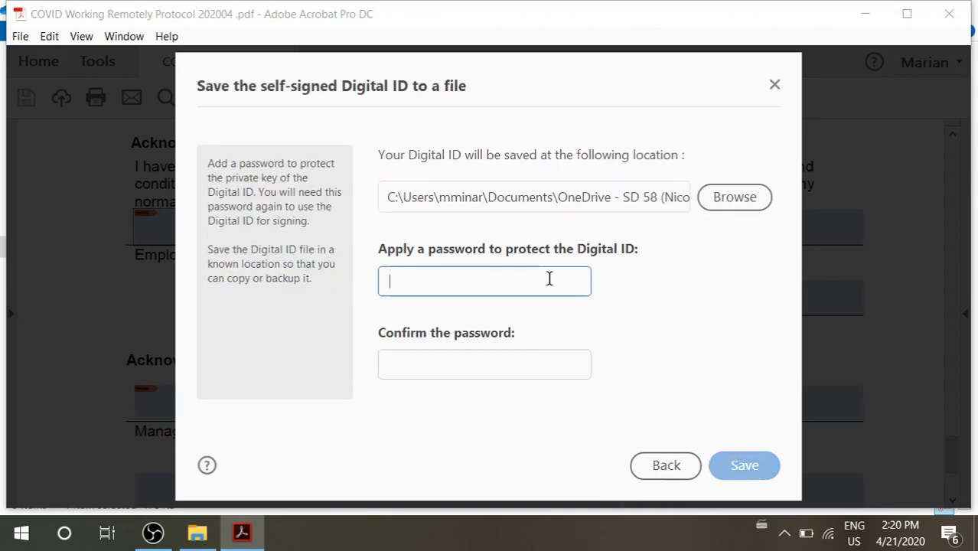
text(*******)
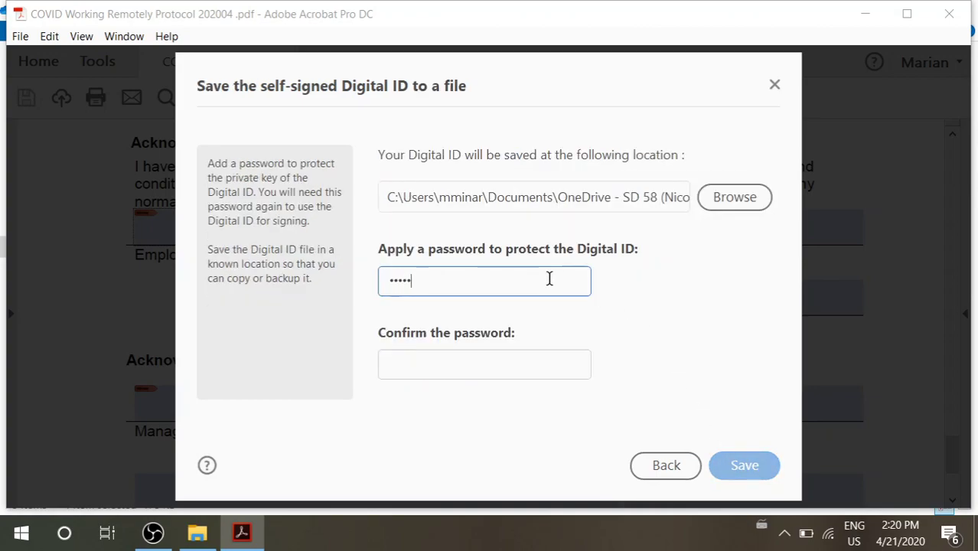
text(****)
key(Tab)
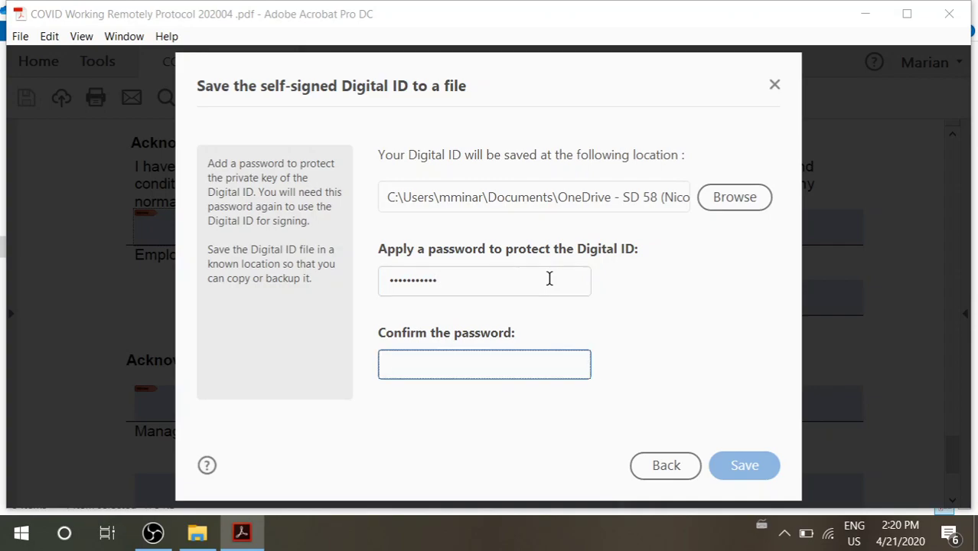
text(******)
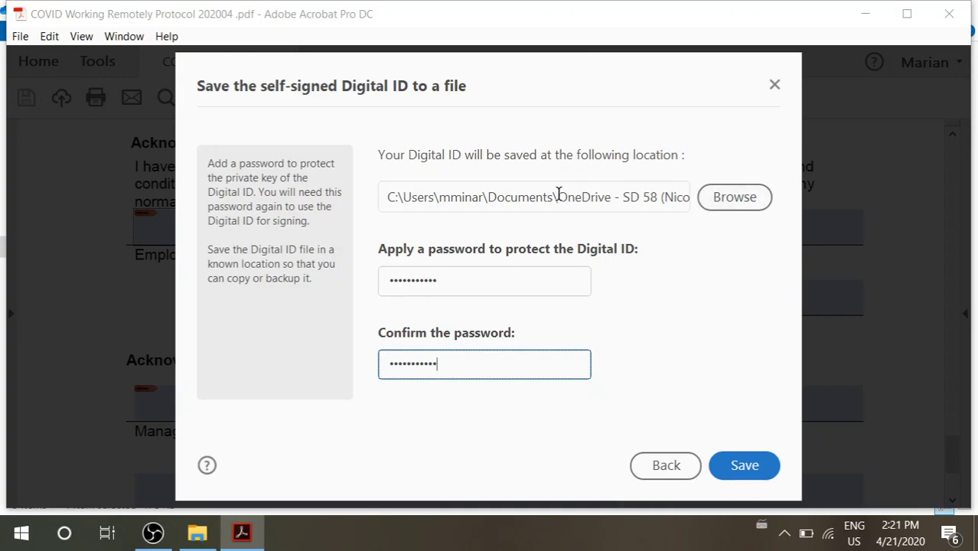
click(734, 197)
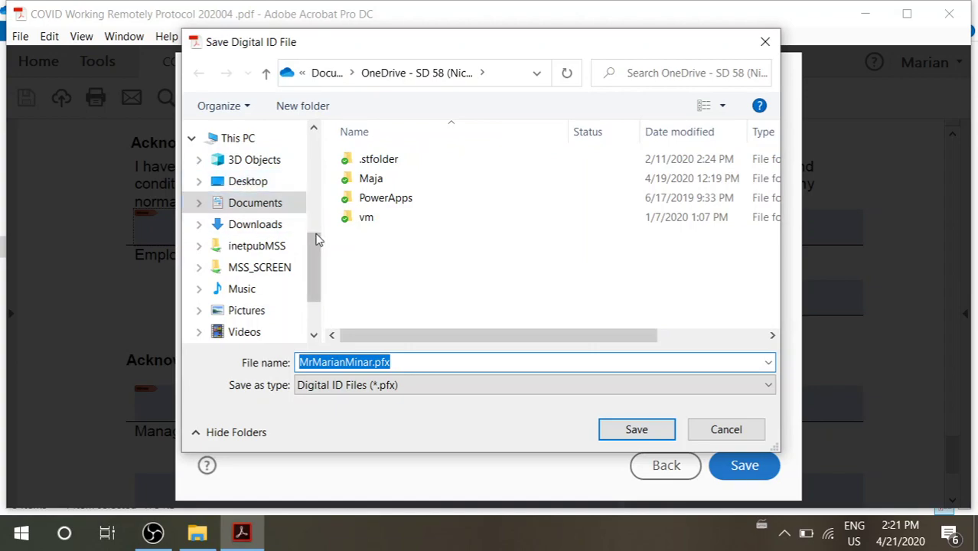
Save the password-protected Digital ID file to the OneDrive folder
drag(316, 256, 323, 192)
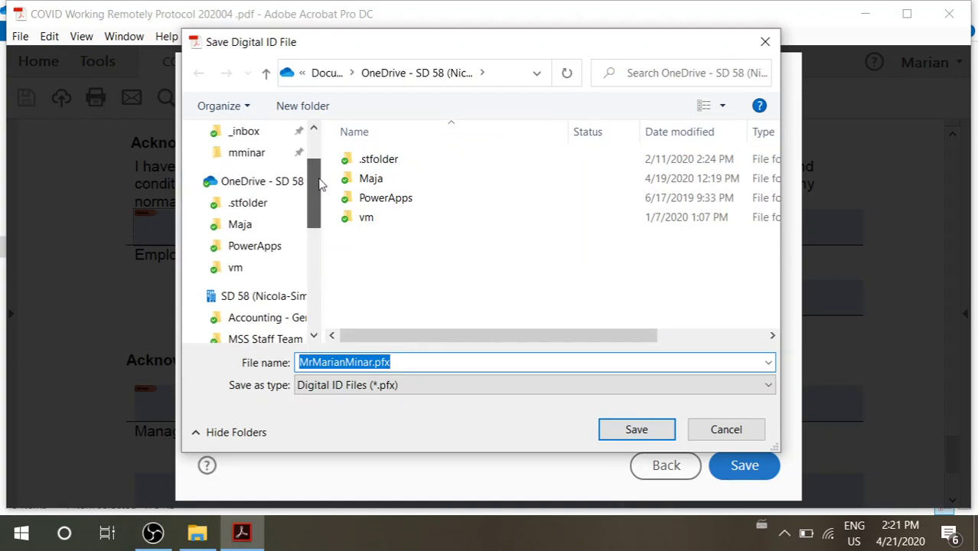
click(271, 186)
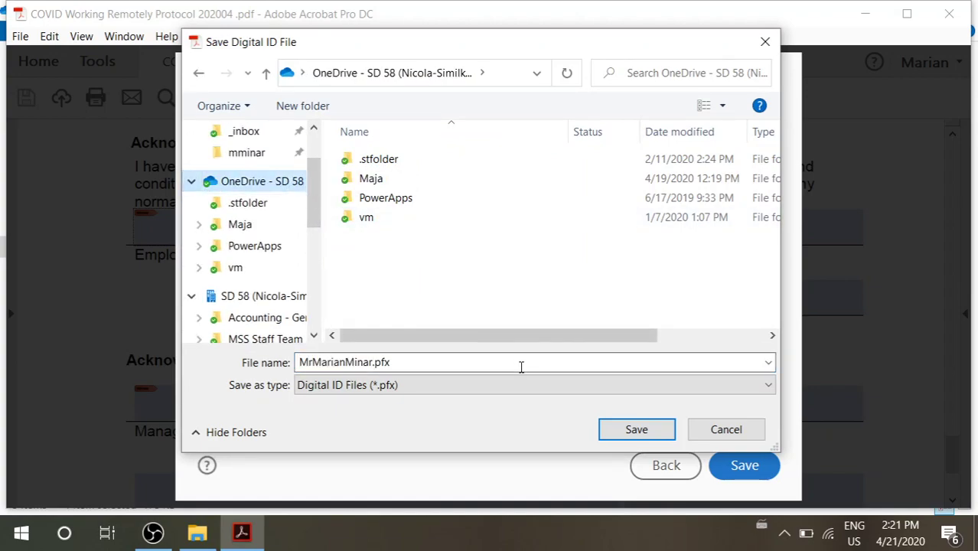
click(636, 430)
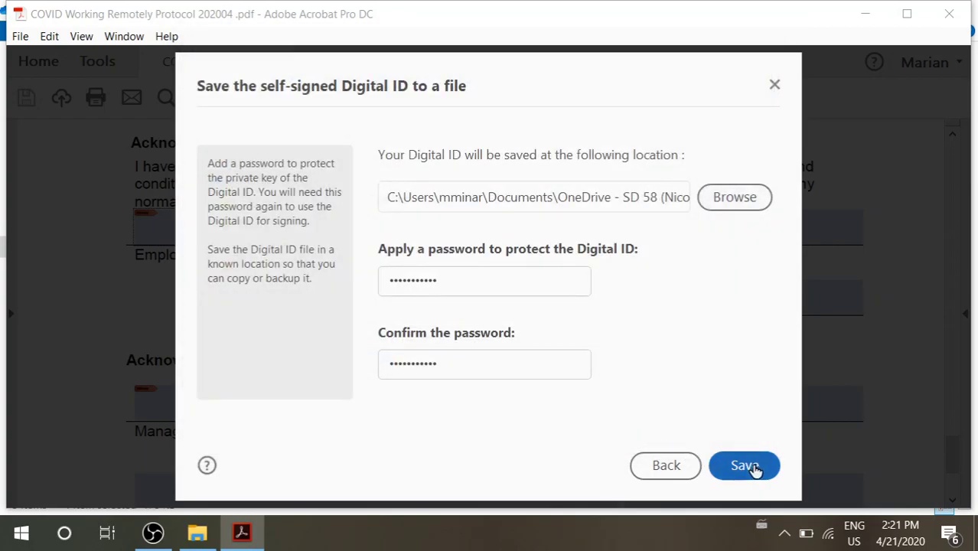
click(744, 466)
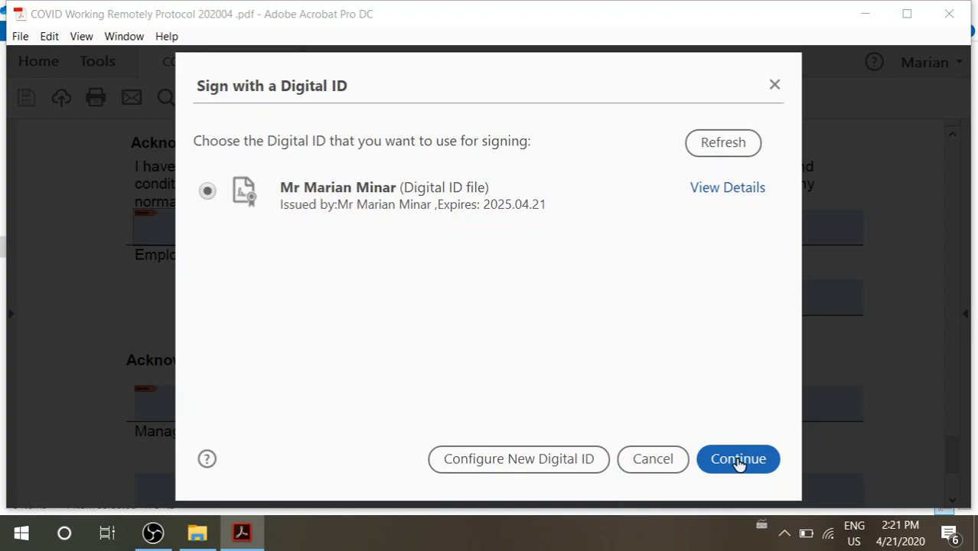
Sign with the new Digital ID, re-entering its password after the first attempt is rejected
click(738, 461)
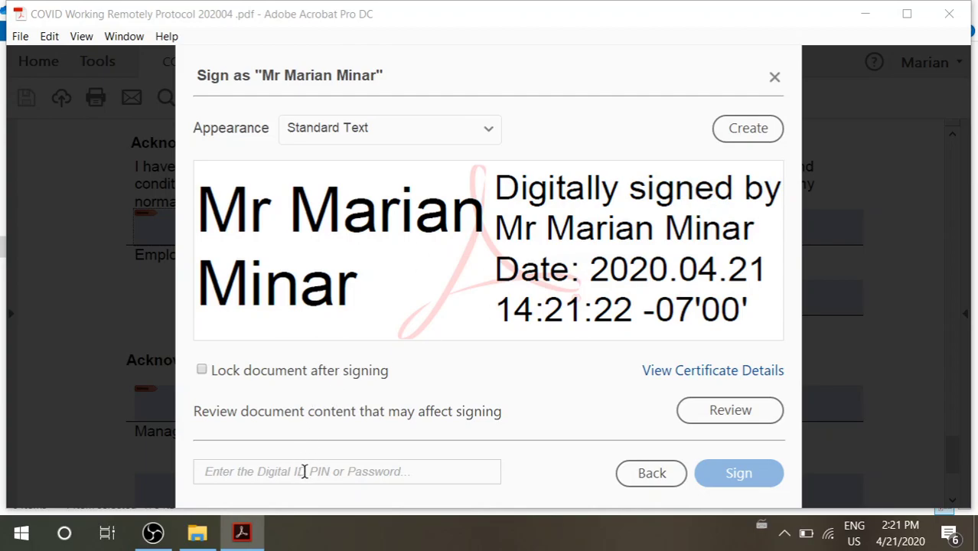
text(****)
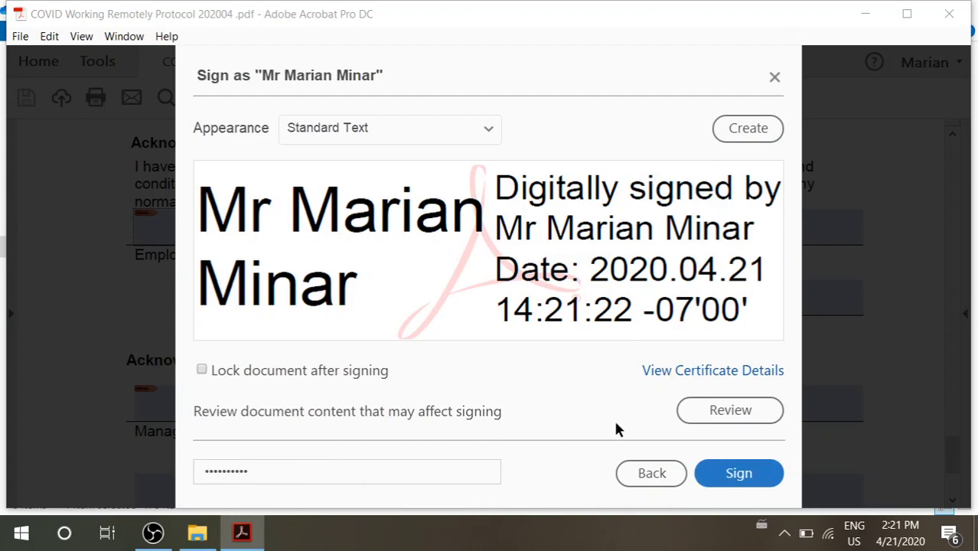
click(741, 474)
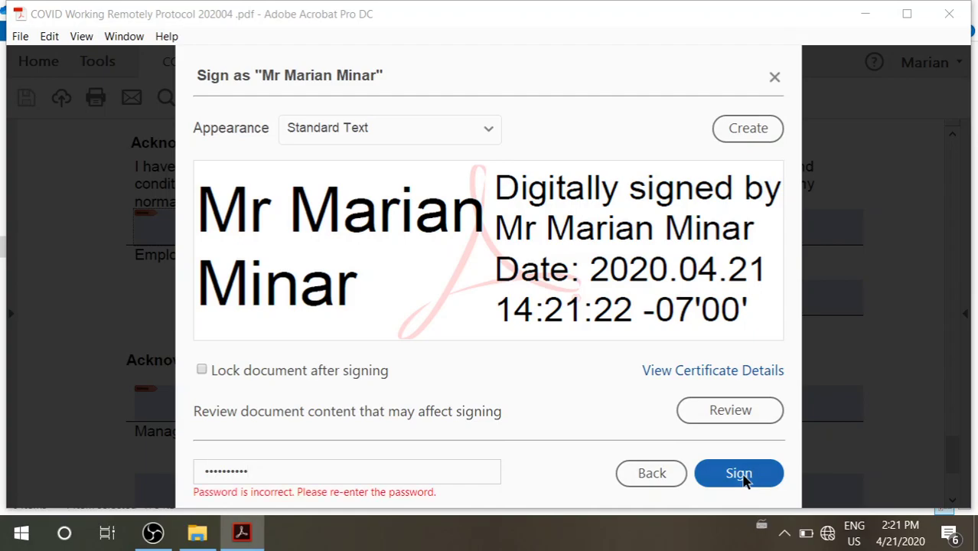
key(ctrl+a)
text(*********)
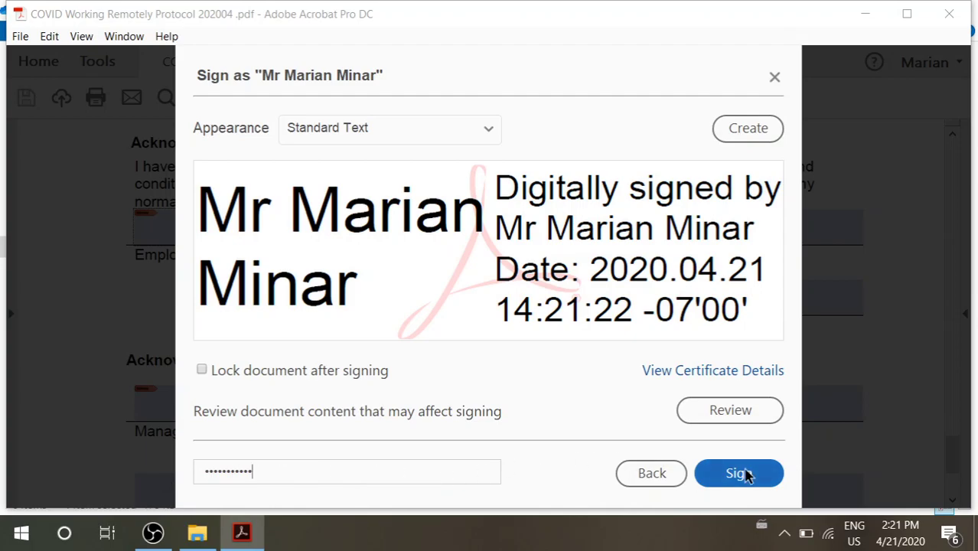
click(736, 473)
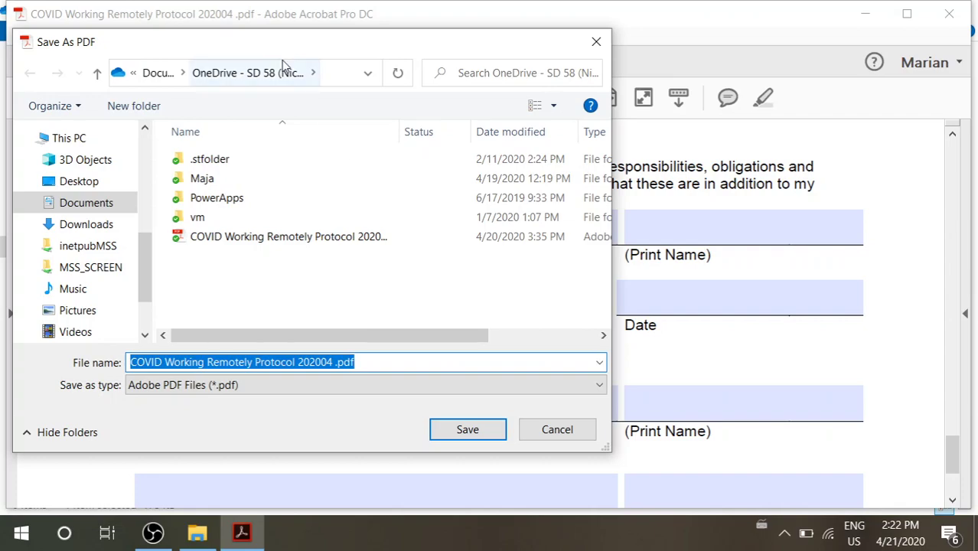
In Save As, insert the signer's surname before .pdf in the file name and save
drag(258, 48, 333, 47)
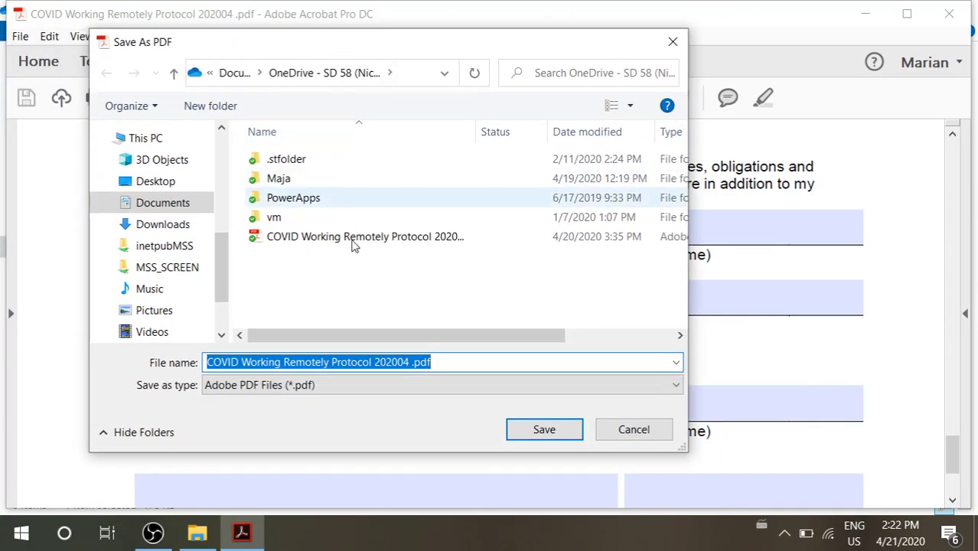
click(411, 362)
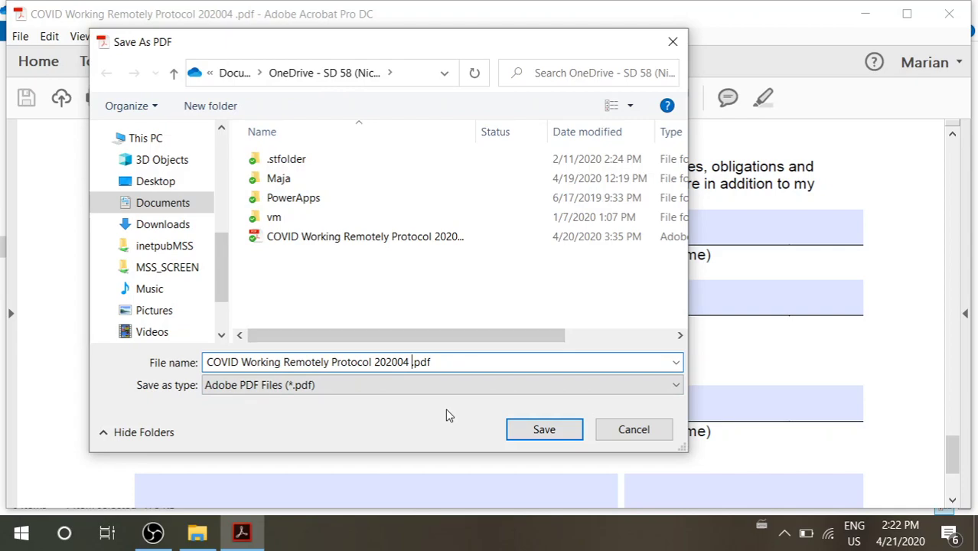
text(Minar)
click(549, 430)
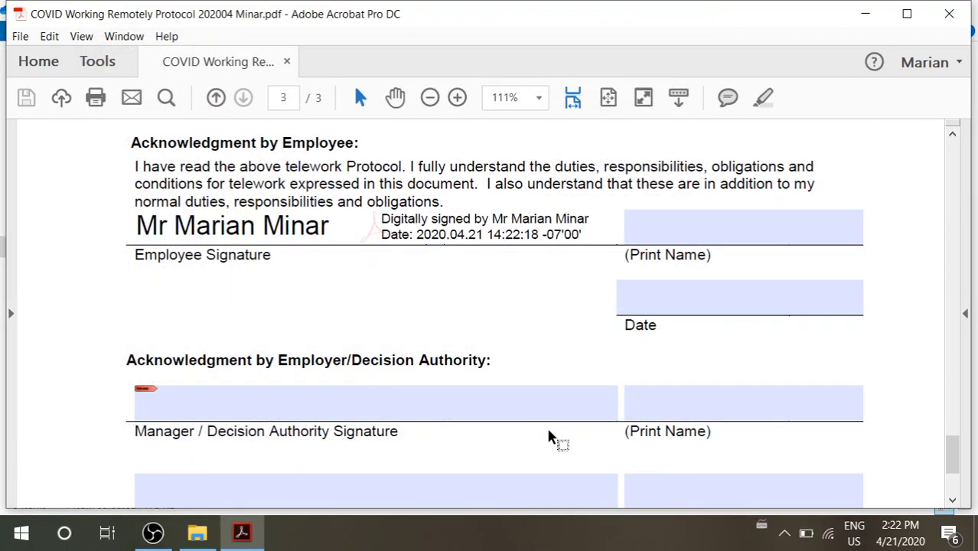
Fill Print Name with the employee's full name and Date with 2020-Apr-21, then save
click(683, 220)
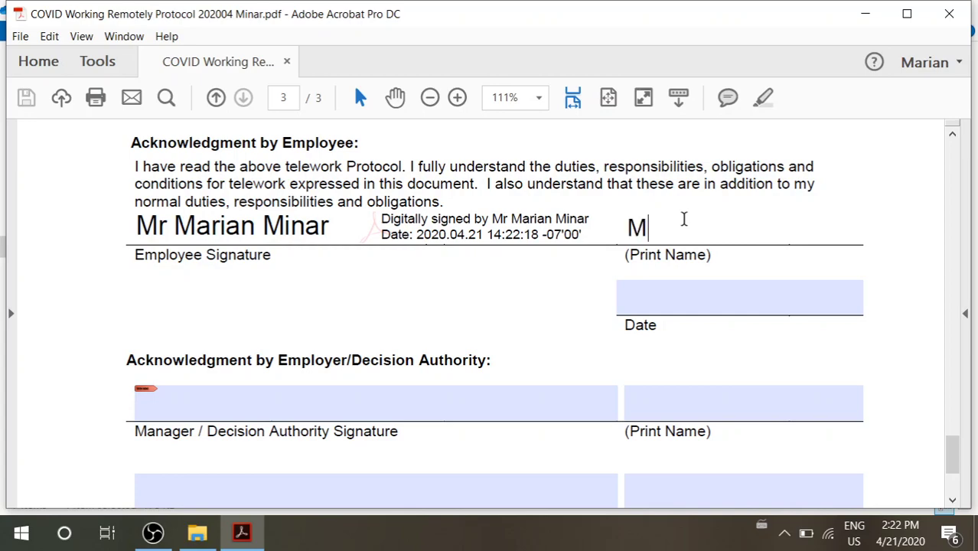
key(Tab)
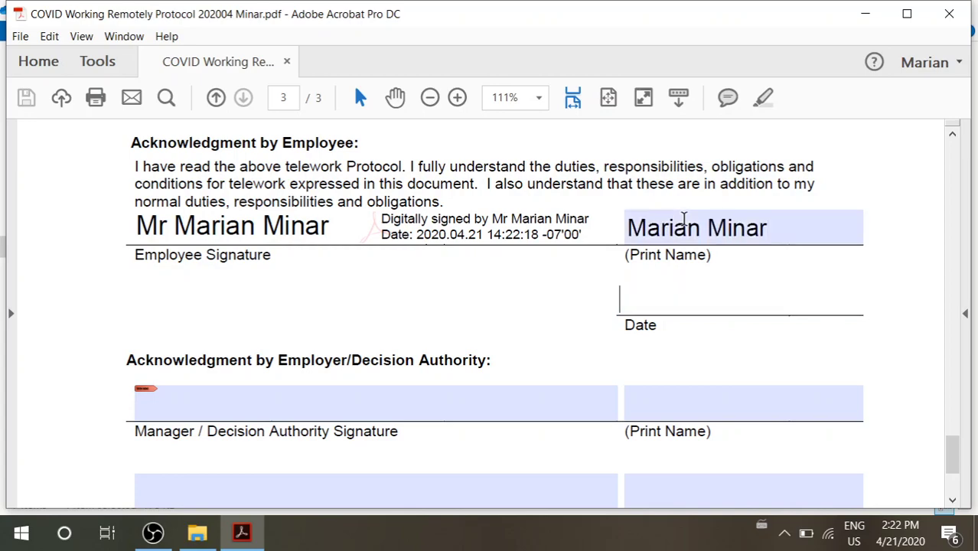
text(2020)
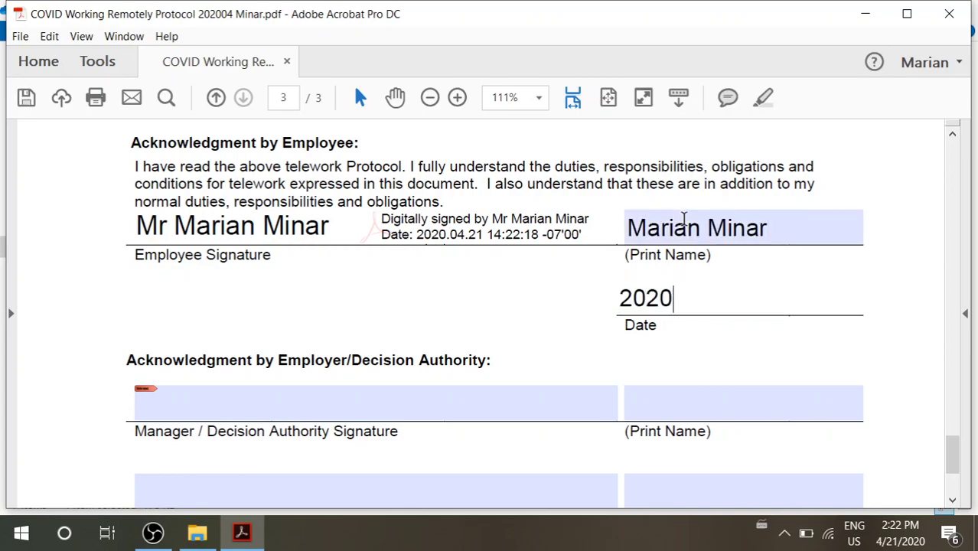
text(-Apr-)
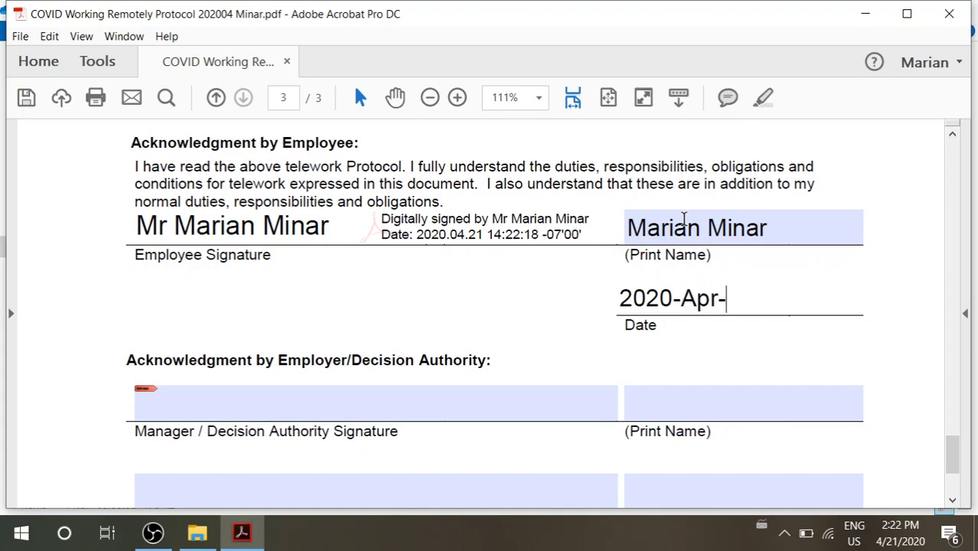
text(21)
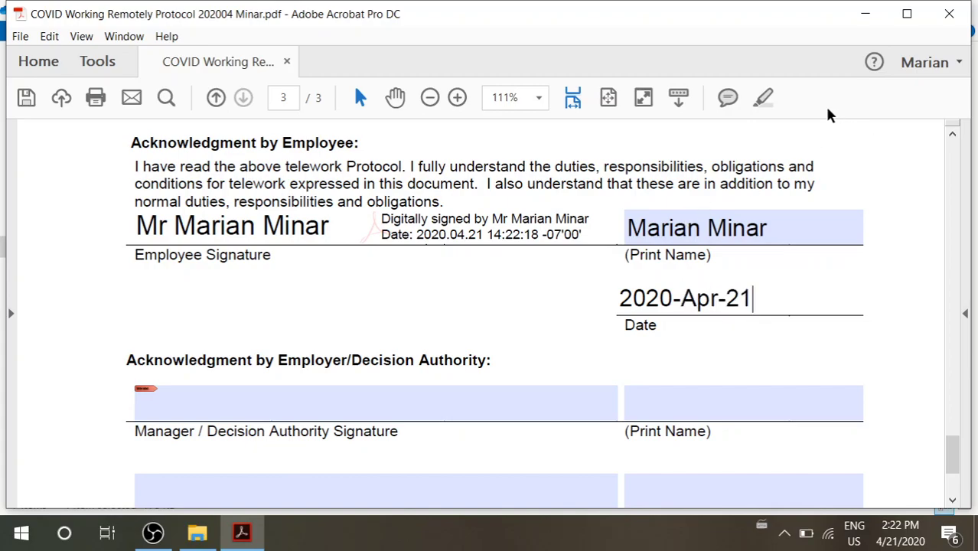
click(29, 98)
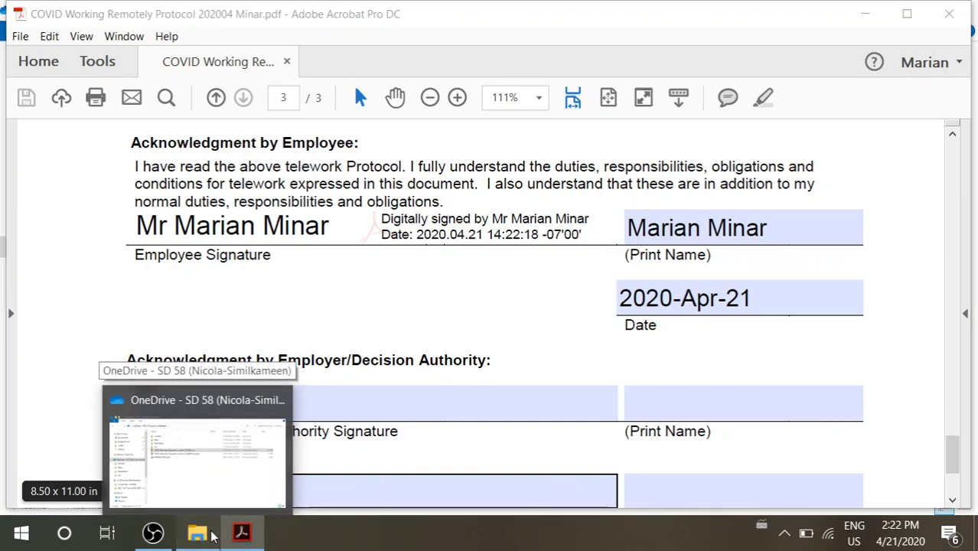
click(213, 536)
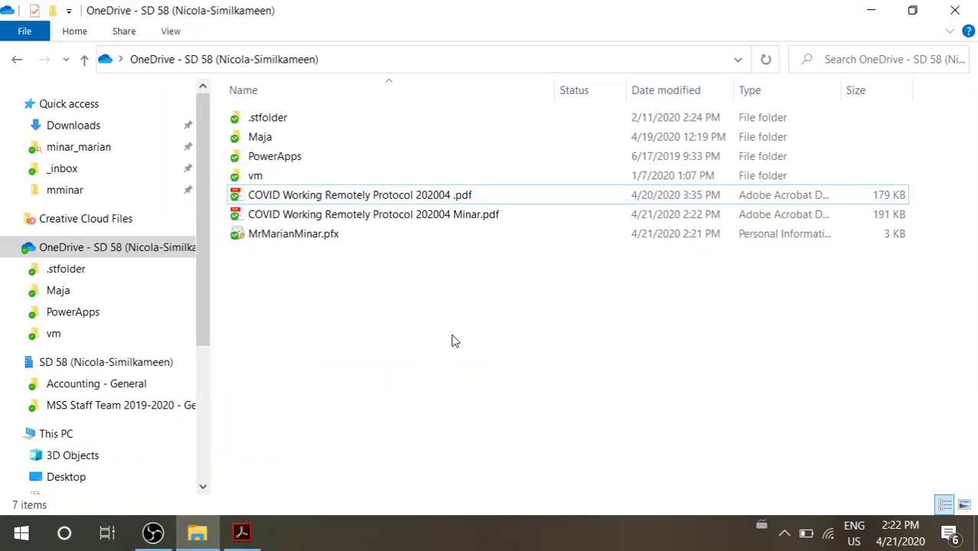
Inspect the original protocol PDF, the signed copy and the .pfx Digital ID file in OneDrive
click(346, 198)
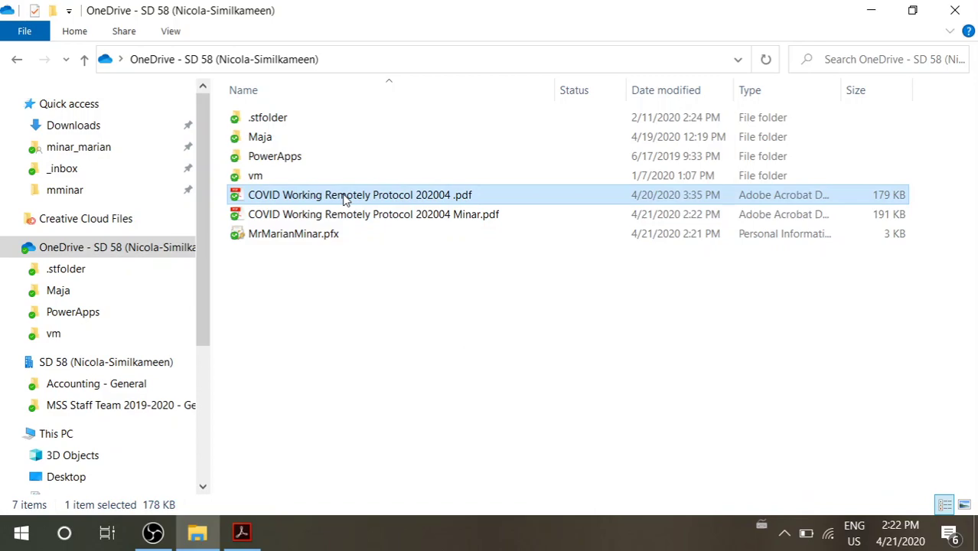
click(356, 218)
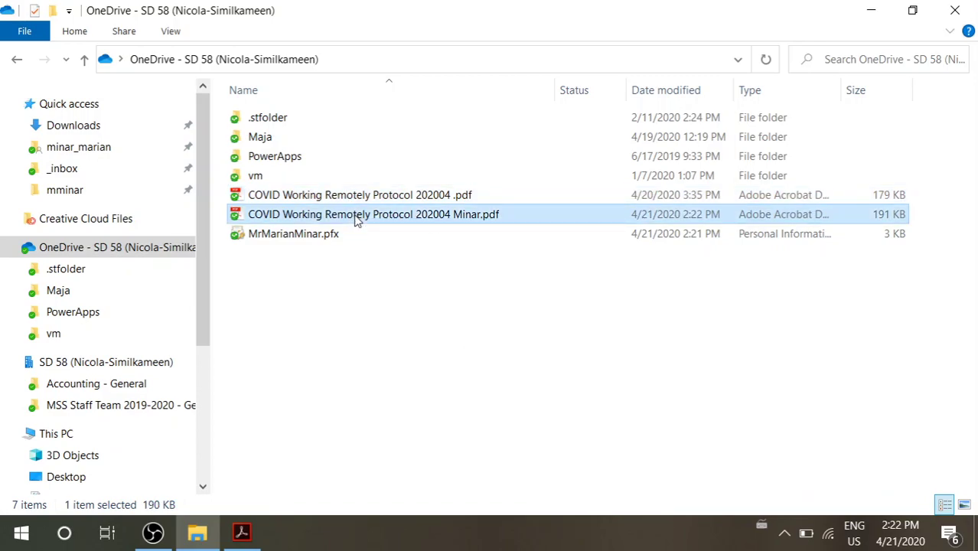
click(302, 239)
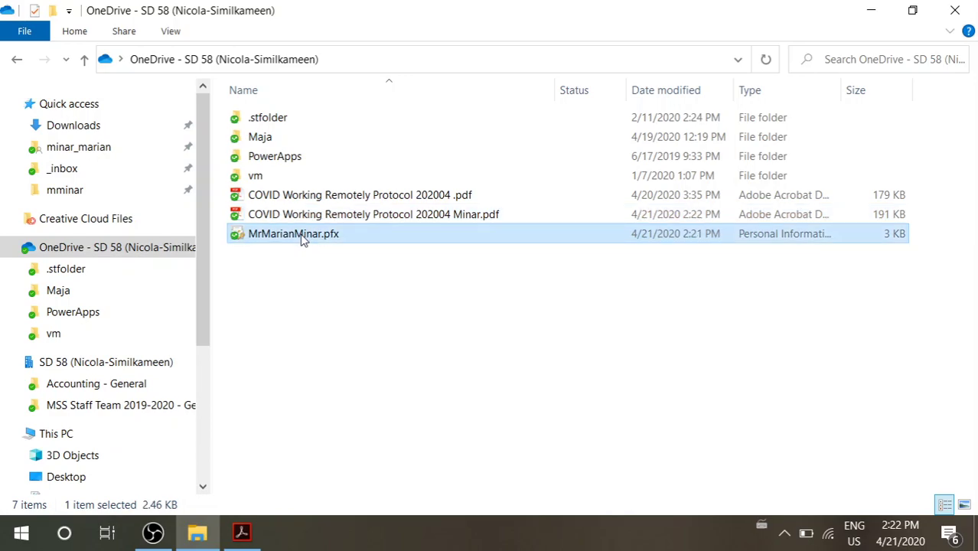